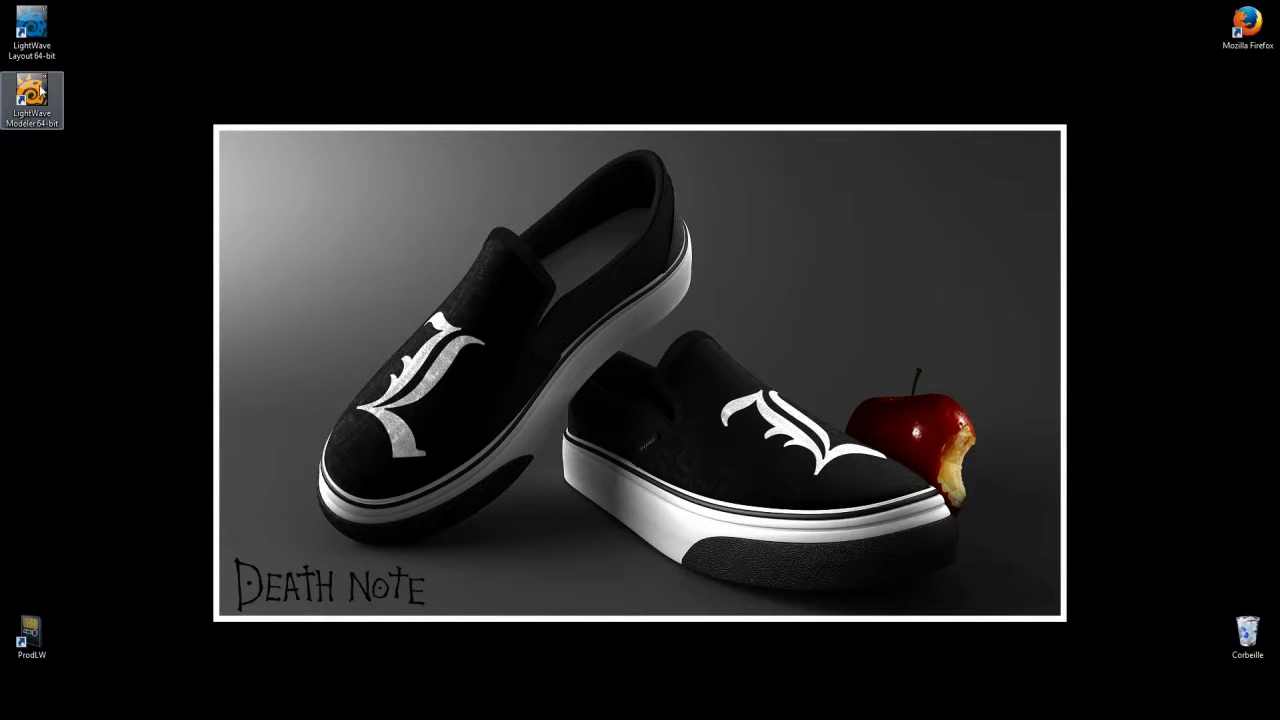
# - Open LightWave Modeler and draw a box's flat, roughly square base centred near the origin in the Top view
pyautogui.click(40, 90)
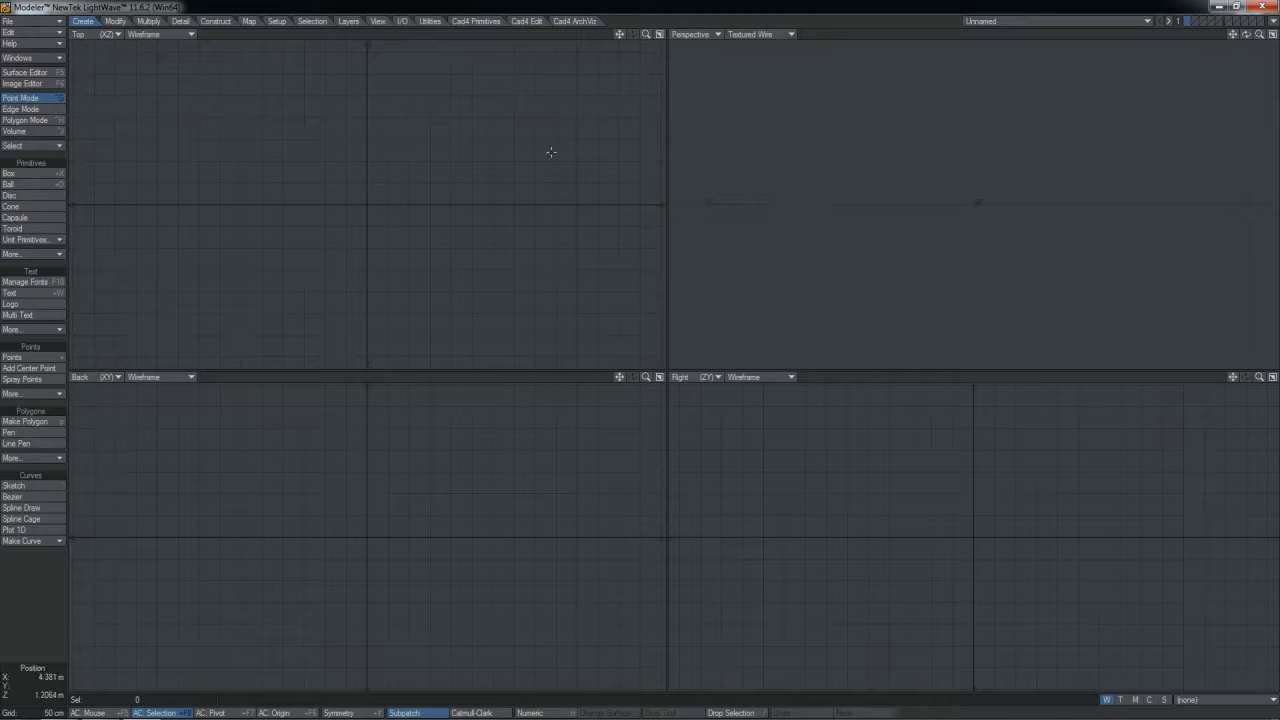
pyautogui.click(26, 174)
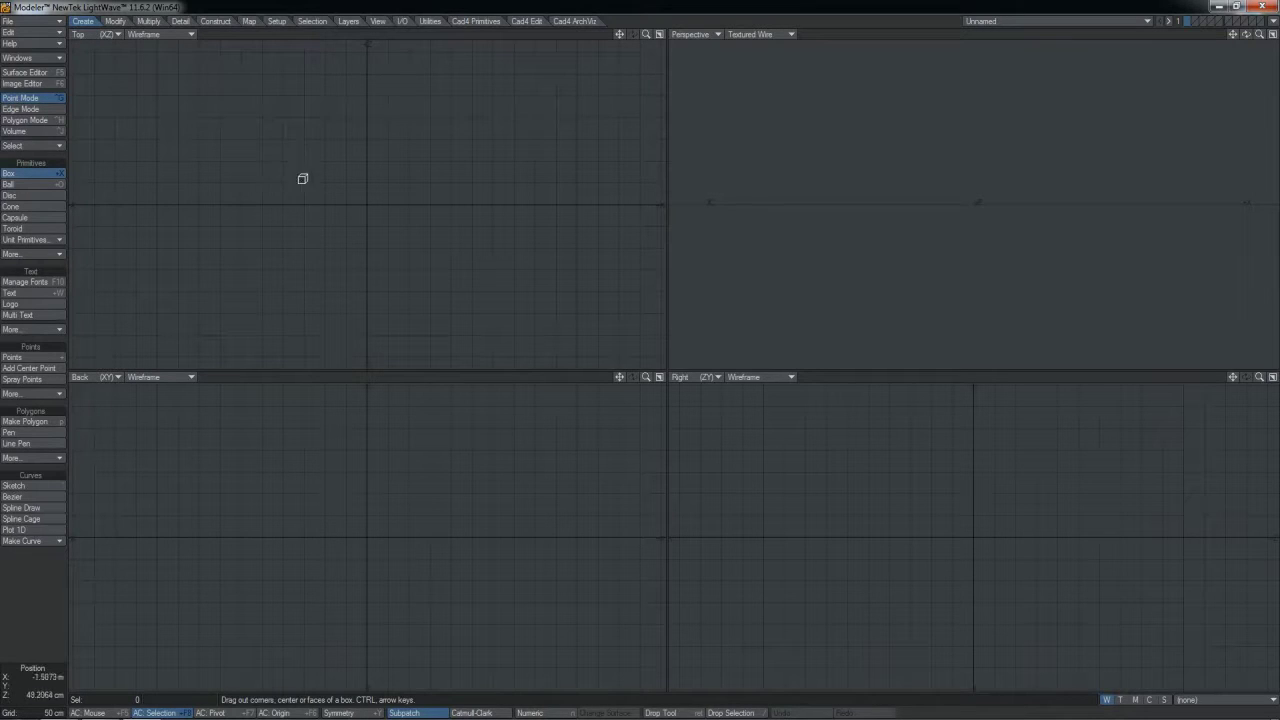
pyautogui.moveTo(307, 134); pyautogui.dragTo(425, 255)
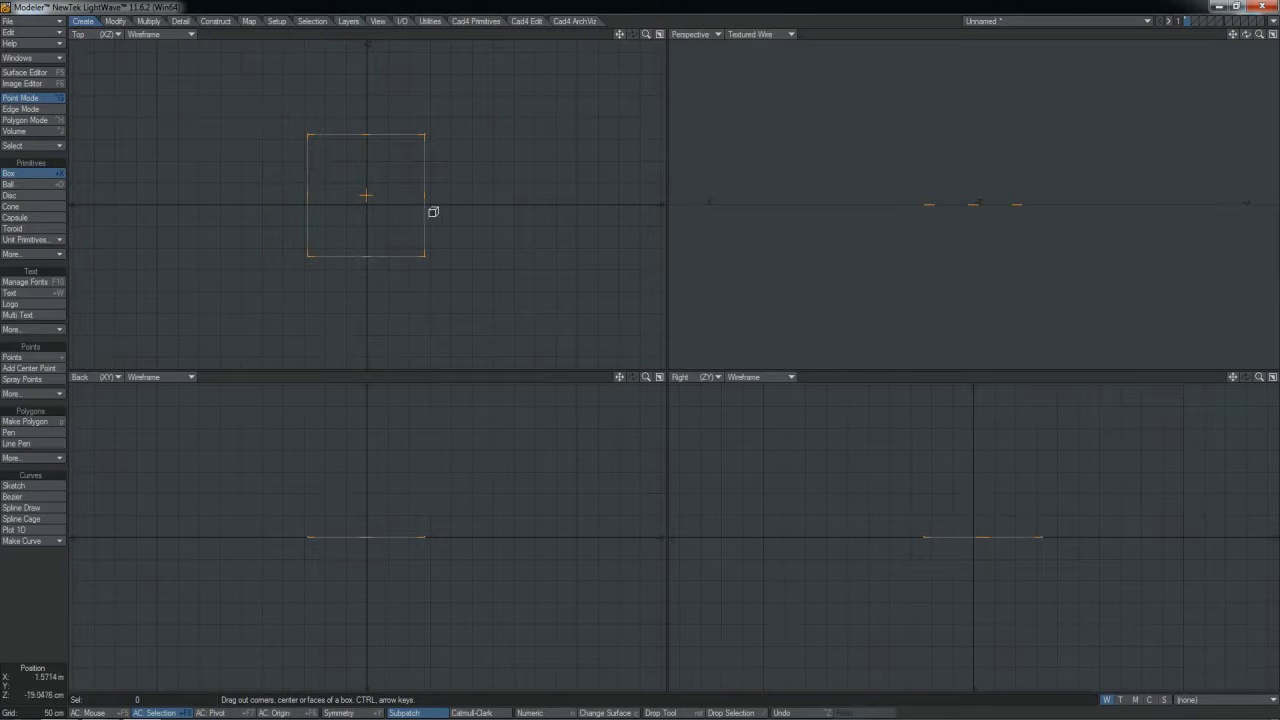
pyautogui.moveTo(427, 195); pyautogui.dragTo(482, 195)
pyautogui.moveTo(386, 134); pyautogui.dragTo(389, 106)
pyautogui.moveTo(306, 184); pyautogui.dragTo(271, 184)
pyautogui.moveTo(388, 266); pyautogui.dragTo(377, 296)
pyautogui.moveTo(481, 108)
pyautogui.mouseDown()
pyautogui.moveTo(416, 161)
pyautogui.moveTo(477, 106)
pyautogui.moveTo(463, 107)
pyautogui.mouseUp()
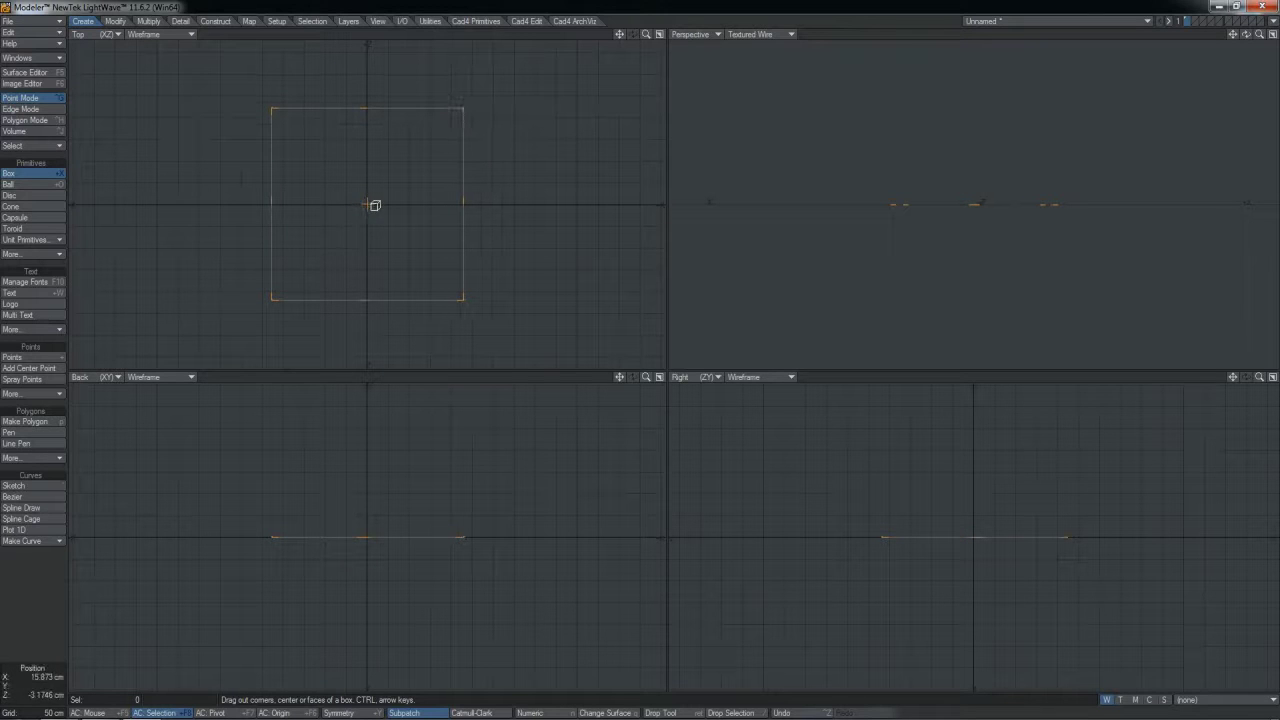
pyautogui.moveTo(367, 205)
pyautogui.mouseDown()
pyautogui.moveTo(377, 174)
pyautogui.moveTo(417, 217)
pyautogui.moveTo(354, 186)
pyautogui.moveTo(391, 220)
pyautogui.moveTo(369, 204)
pyautogui.mouseUp()
# - Extend the box upward from the ground line in the Back view, adjust its width, and finish the box
pyautogui.moveTo(373, 503); pyautogui.dragTo(399, 423)
pyautogui.moveTo(465, 480); pyautogui.dragTo(519, 470)
pyautogui.moveTo(517, 426); pyautogui.dragTo(450, 424)
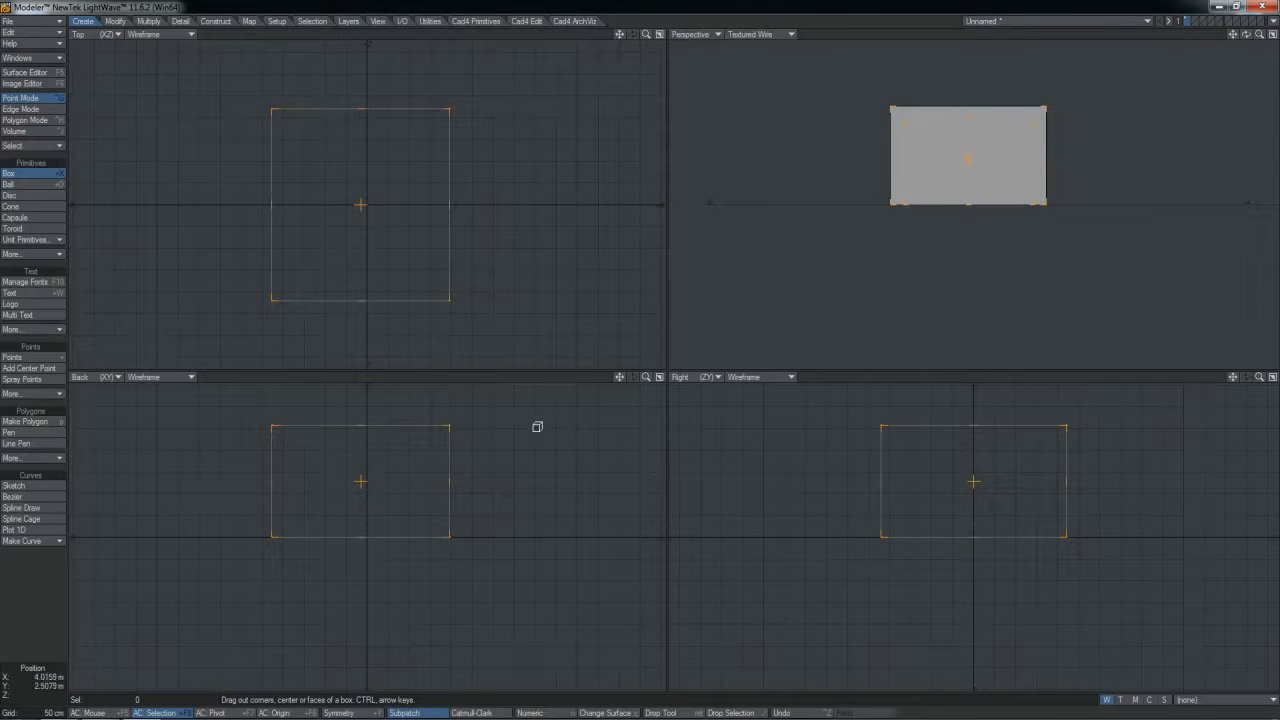
pyautogui.press('space')
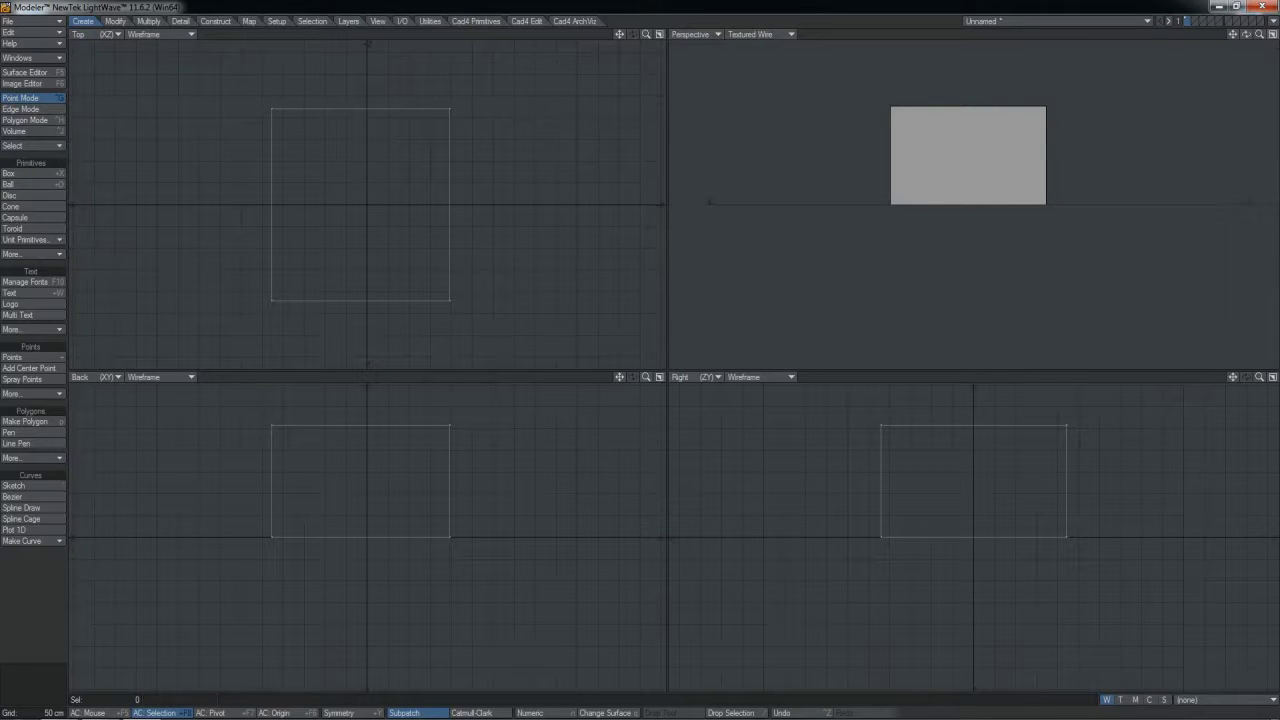
# - Maximize the Perspective view and inspect the box by zooming, rotating and panning with the viewport controls
pyautogui.click(1273, 35)
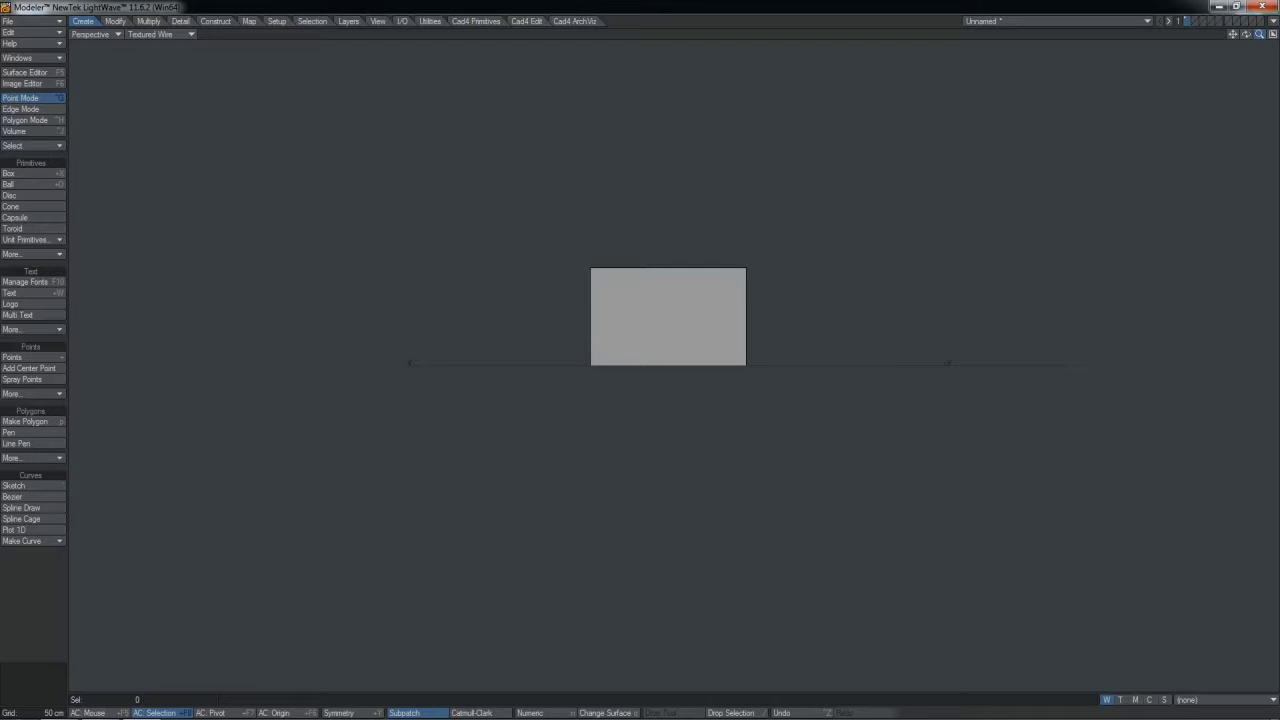
pyautogui.moveTo(1259, 34)
pyautogui.mouseDown()
pyautogui.moveTo(1222, 34)
pyautogui.moveTo(1244, 34)
pyautogui.mouseUp()
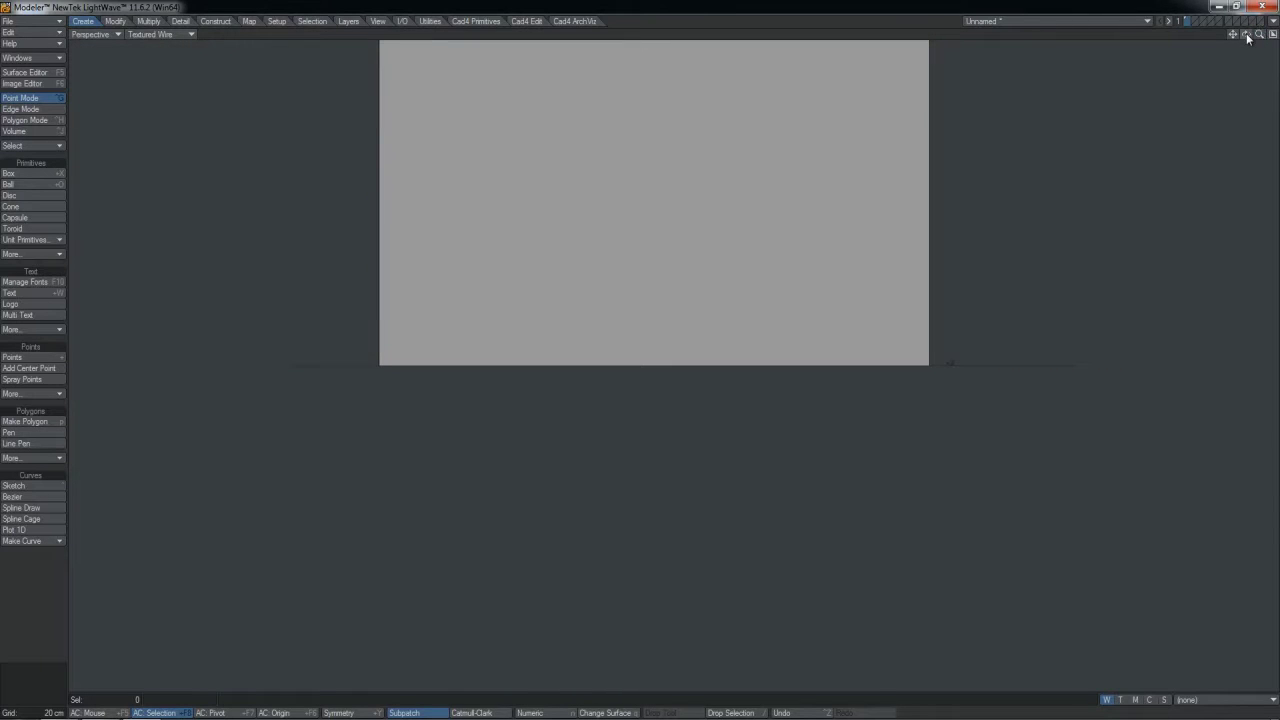
pyautogui.moveTo(1246, 35); pyautogui.dragTo(1232, 50)
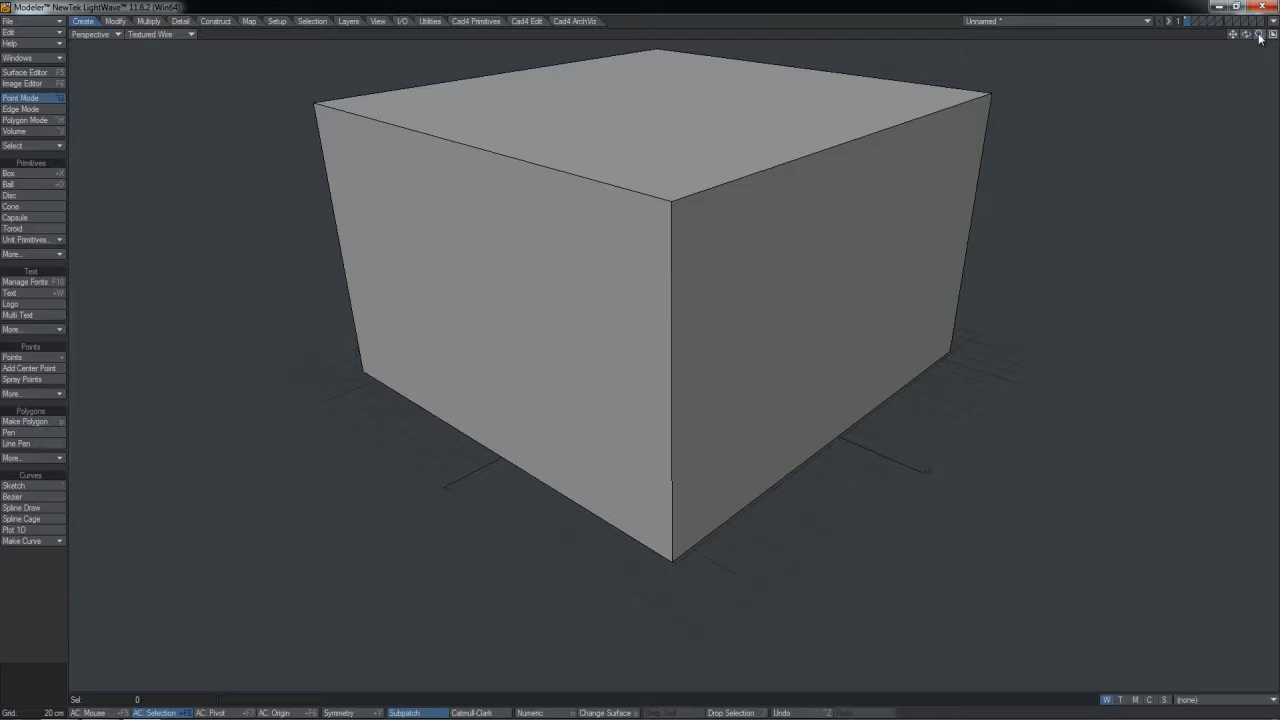
pyautogui.scroll(-5, 703, 331)
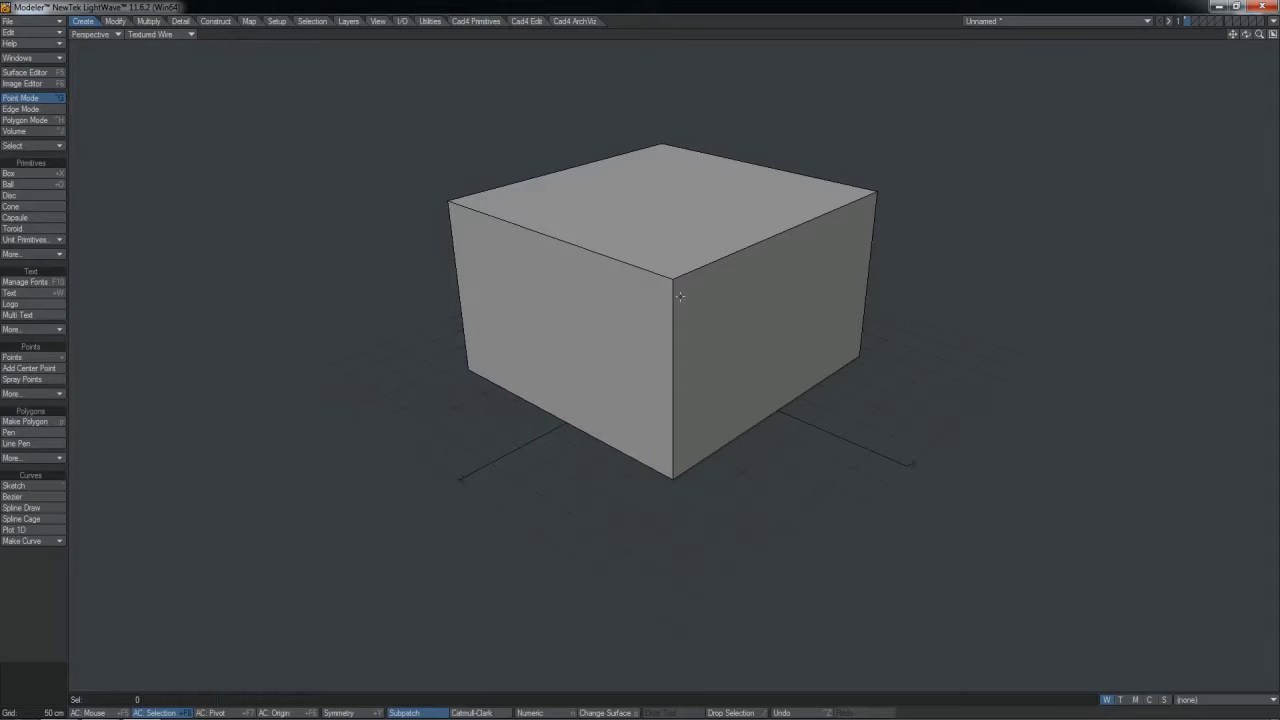
pyautogui.click(1233, 34)
pyautogui.moveTo(1233, 34)
pyautogui.mouseDown()
pyautogui.moveTo(1268, 45)
pyautogui.moveTo(1147, 40)
pyautogui.moveTo(1272, 37)
pyautogui.moveTo(959, 52)
pyautogui.moveTo(1264, 42)
pyautogui.moveTo(1028, 48)
pyautogui.moveTo(1251, 36)
pyautogui.mouseUp()
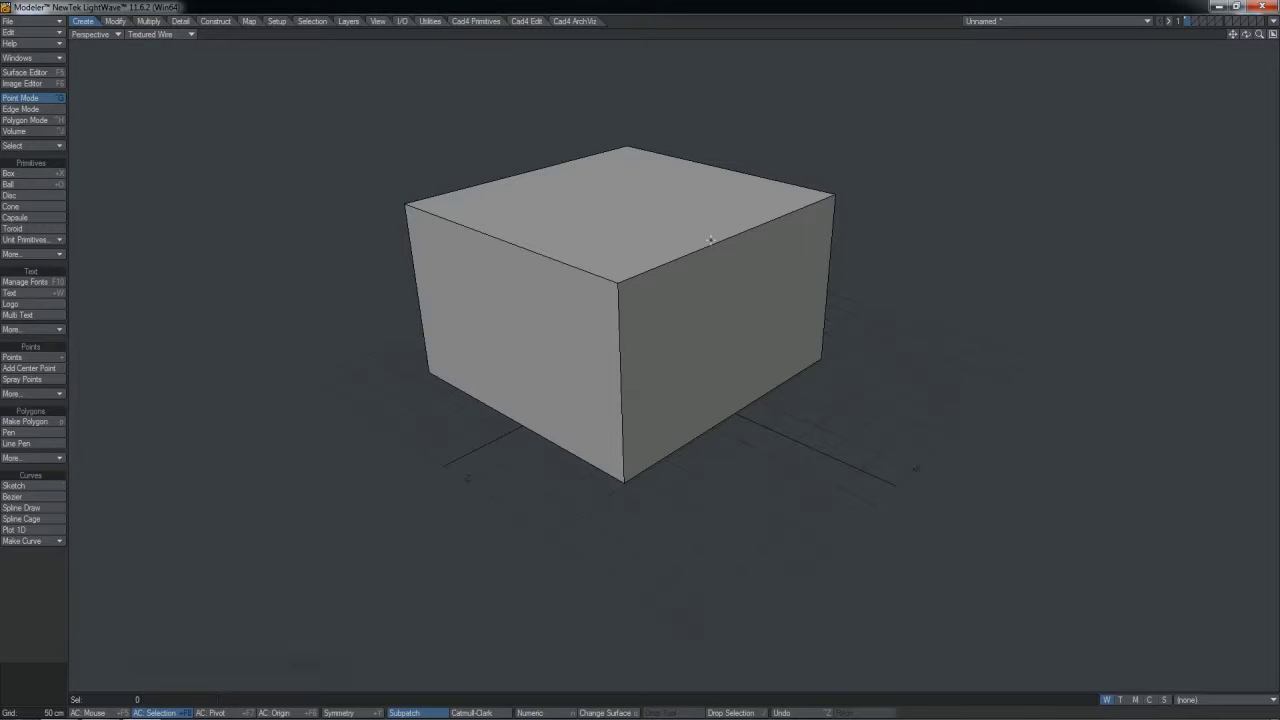
# - Switch between the four-view layout and full-size Top and Perspective views to inspect the box
pyautogui.press('KP_0')
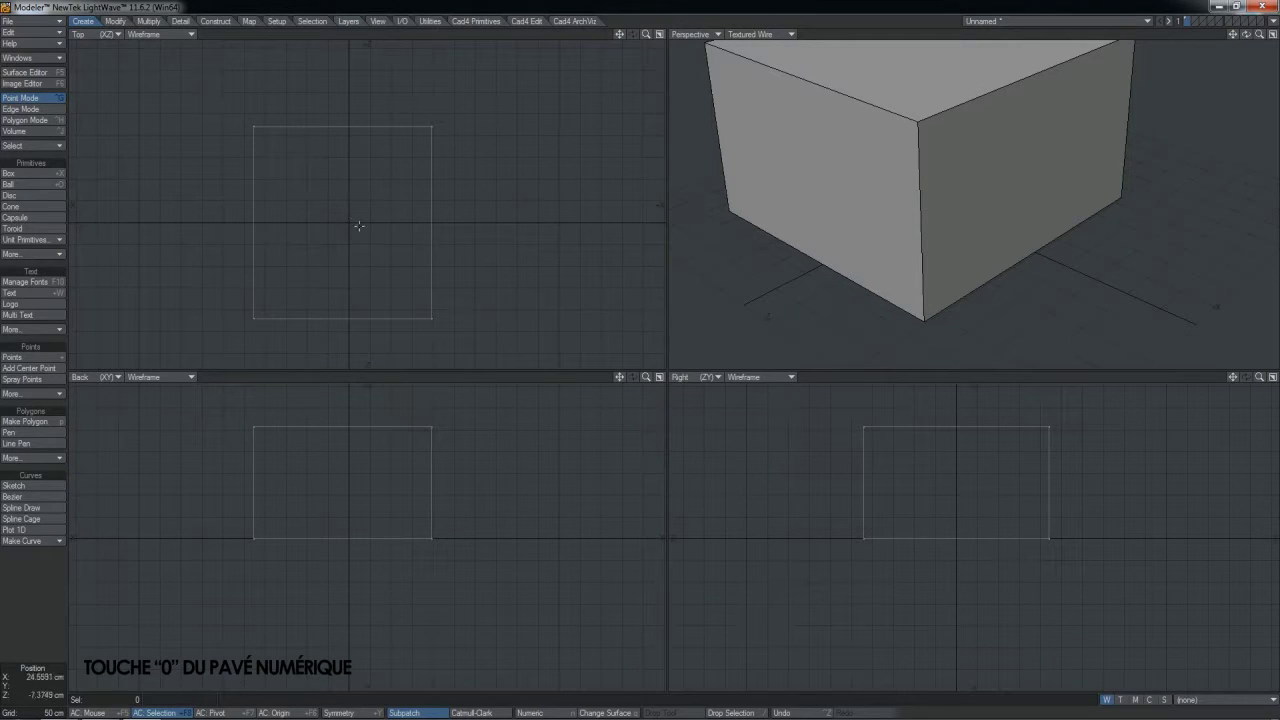
pyautogui.press('KP_0')
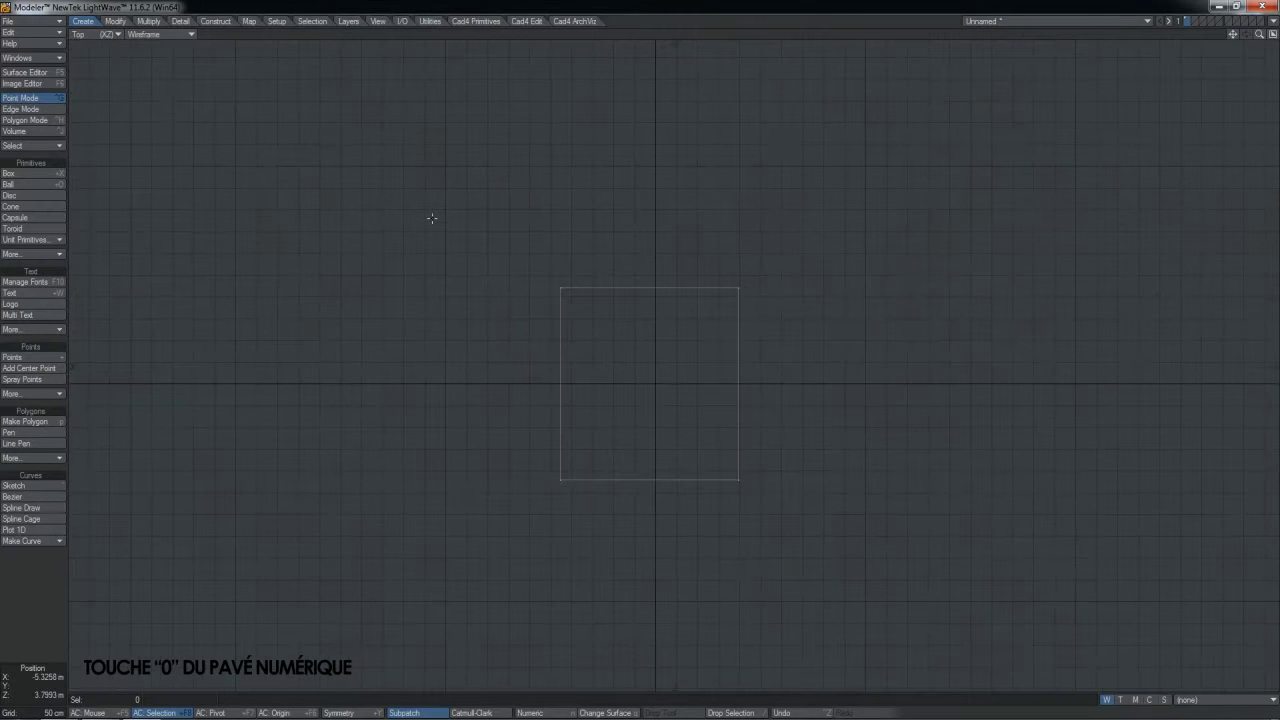
pyautogui.press('KP_0')
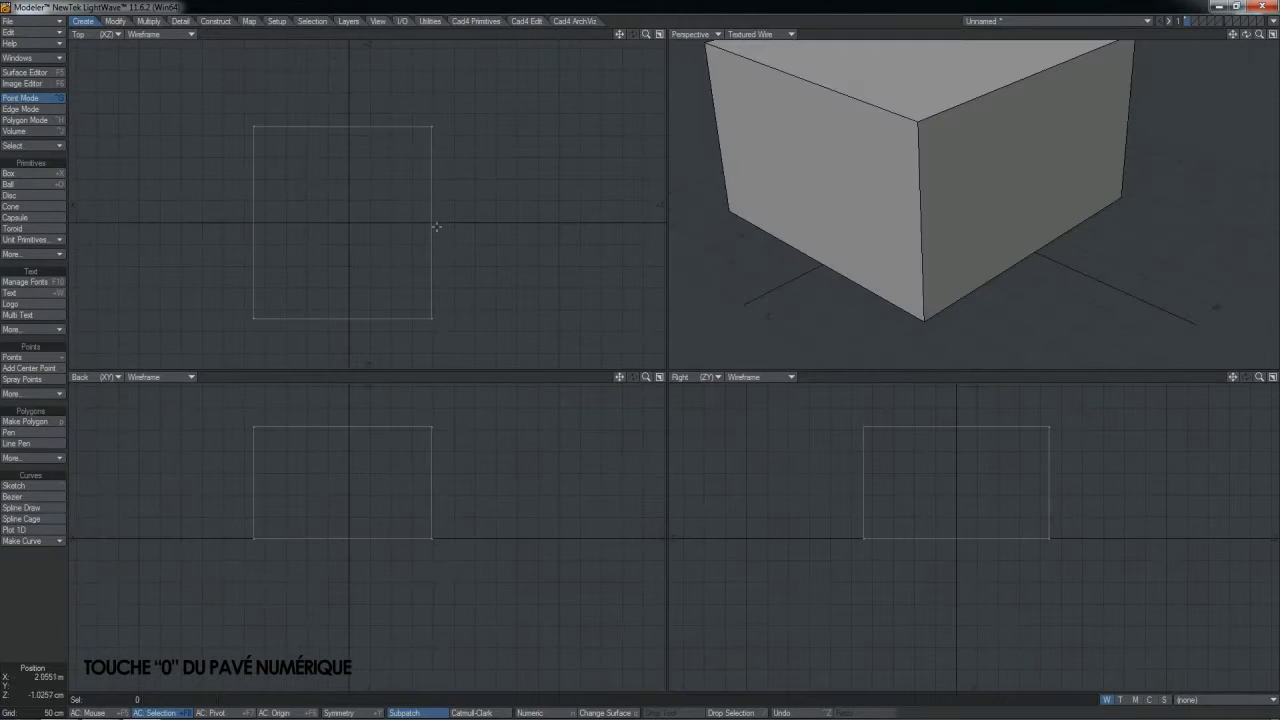
pyautogui.press('KP_0')
pyautogui.press('KP_0')
pyautogui.press('KP_0')
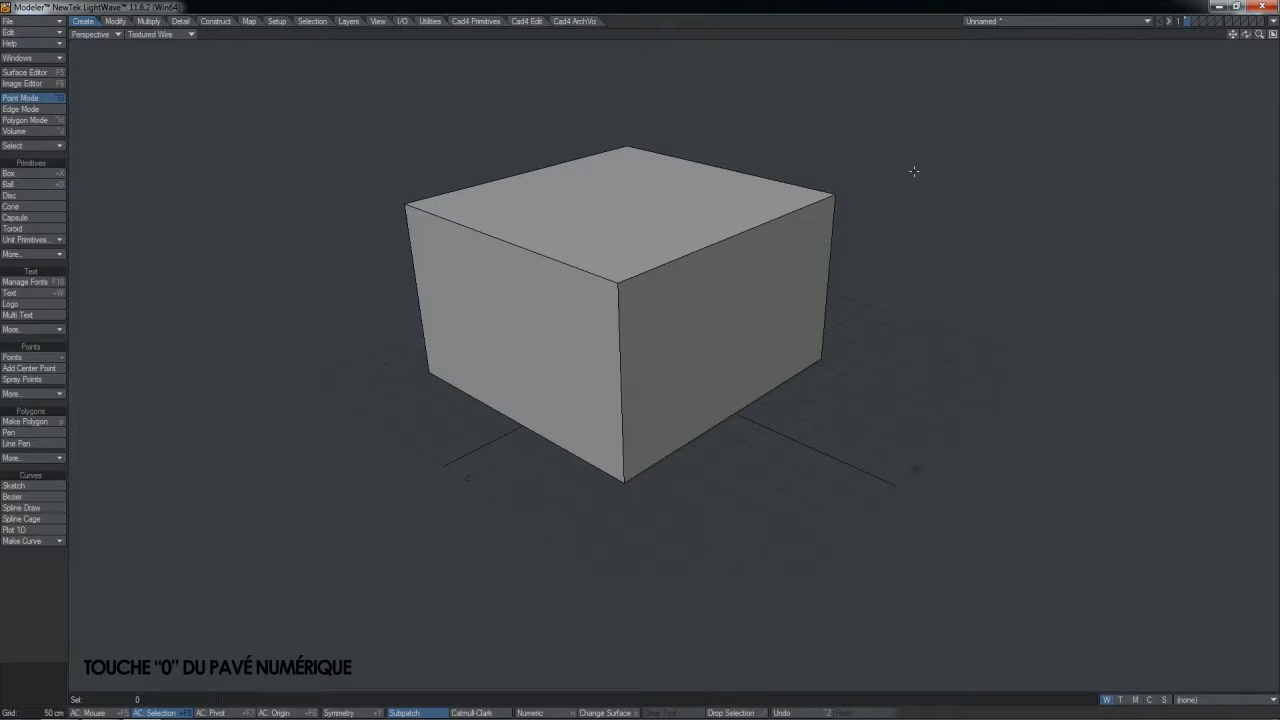
pyautogui.press('KP_0')
pyautogui.press('KP_0')
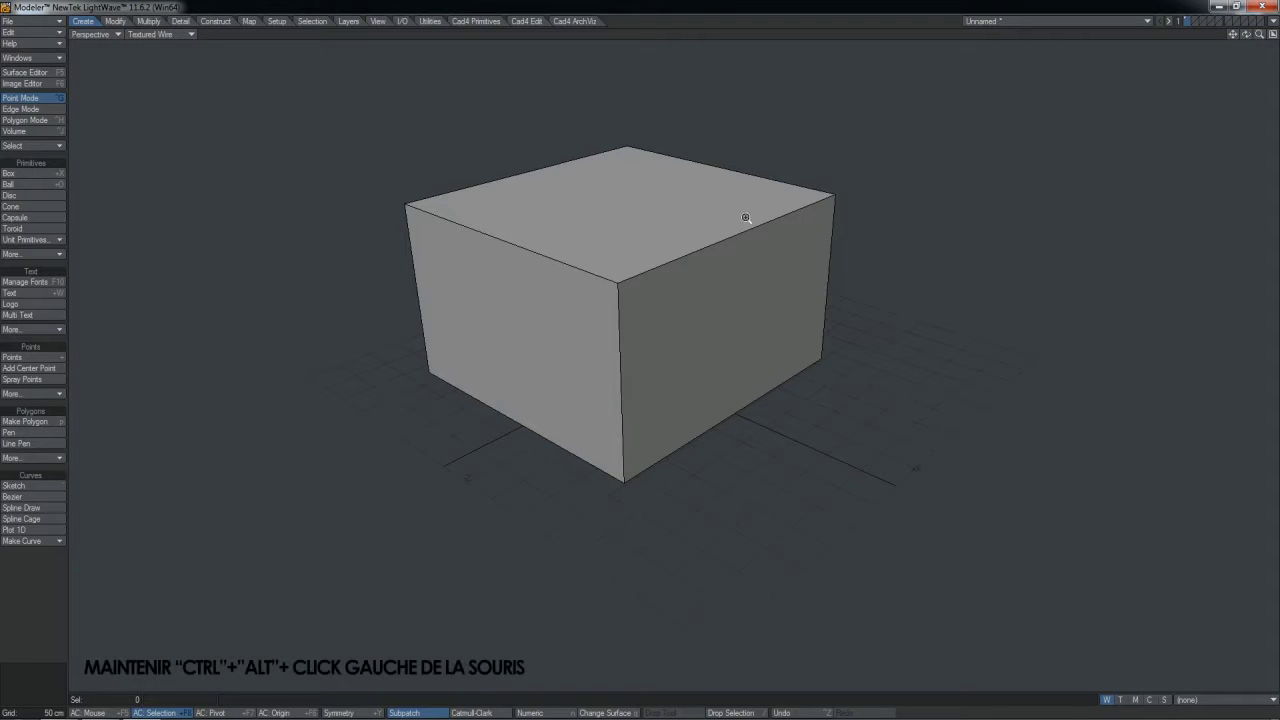
# - Zoom, orbit and pan around the box in the full-size Perspective view
pyautogui.moveTo(620, 271)
pyautogui.keyDown('ctrl'); pyautogui.keyDown('alt'); pyautogui.mouseDown()
pyautogui.moveTo(680, 257)
pyautogui.moveTo(546, 263)
pyautogui.moveTo(674, 260)
pyautogui.moveTo(626, 266)
pyautogui.mouseUp(); pyautogui.keyUp('alt'); pyautogui.keyUp('ctrl')
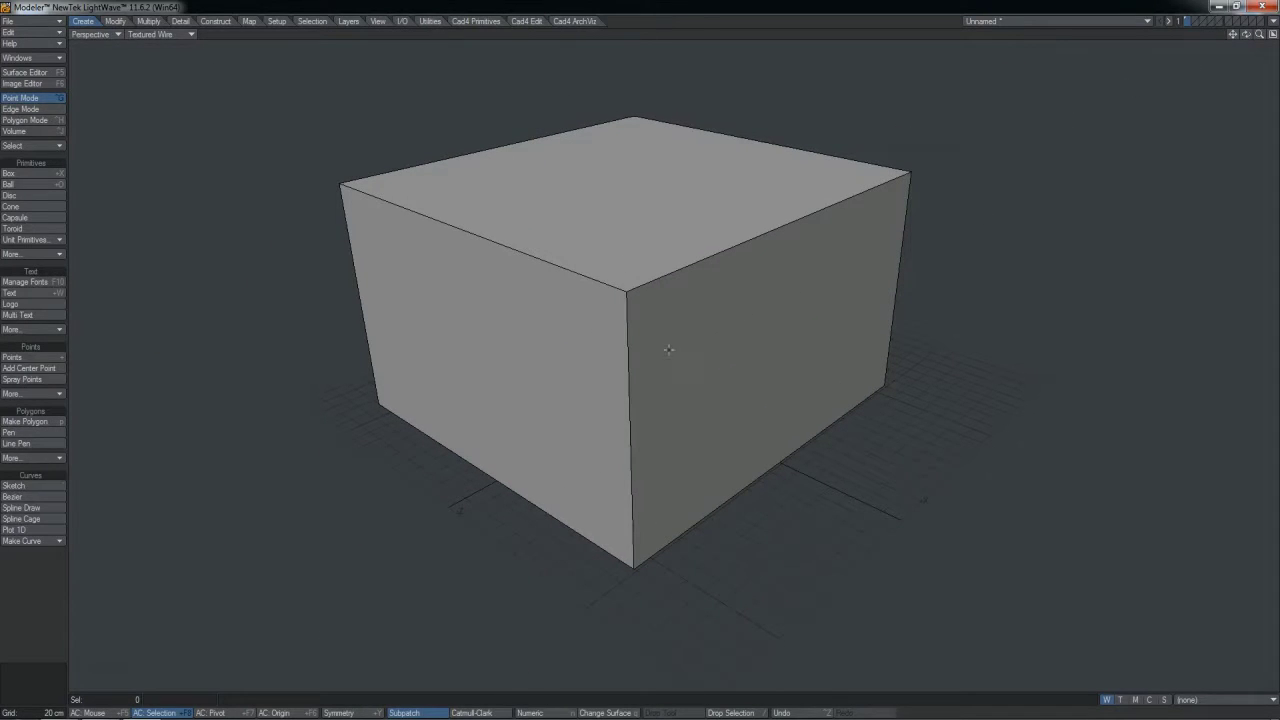
pyautogui.keyDown('alt'); pyautogui.moveTo(735, 377); pyautogui.dragTo(700, 326); pyautogui.keyUp('alt')
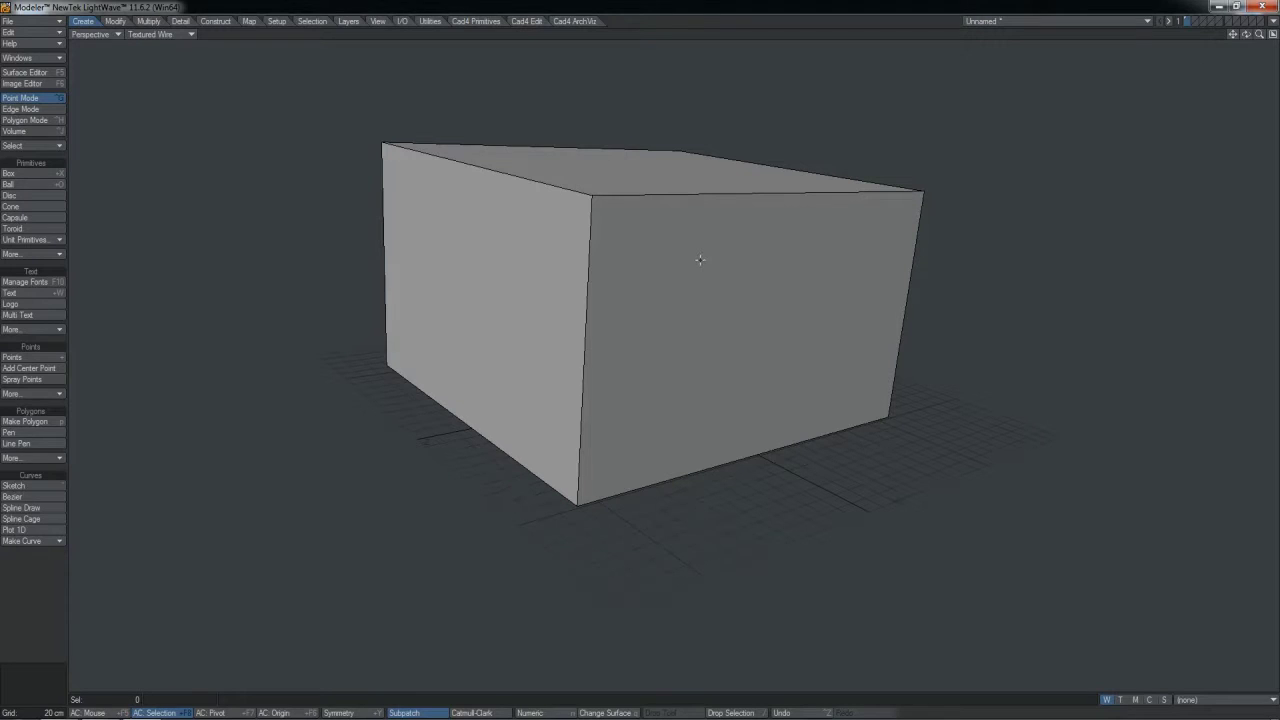
pyautogui.keyDown('alt'); pyautogui.keyDown('shift'); pyautogui.moveTo(624, 319); pyautogui.dragTo(652, 325); pyautogui.keyUp('shift'); pyautogui.keyUp('alt')
pyautogui.keyDown('alt'); pyautogui.moveTo(797, 285); pyautogui.dragTo(670, 346); pyautogui.keyUp('alt')
# - Return to the four-view layout, orbit the box in Perspective, fit it to all views, and shift the view
pyautogui.press('KP_0')
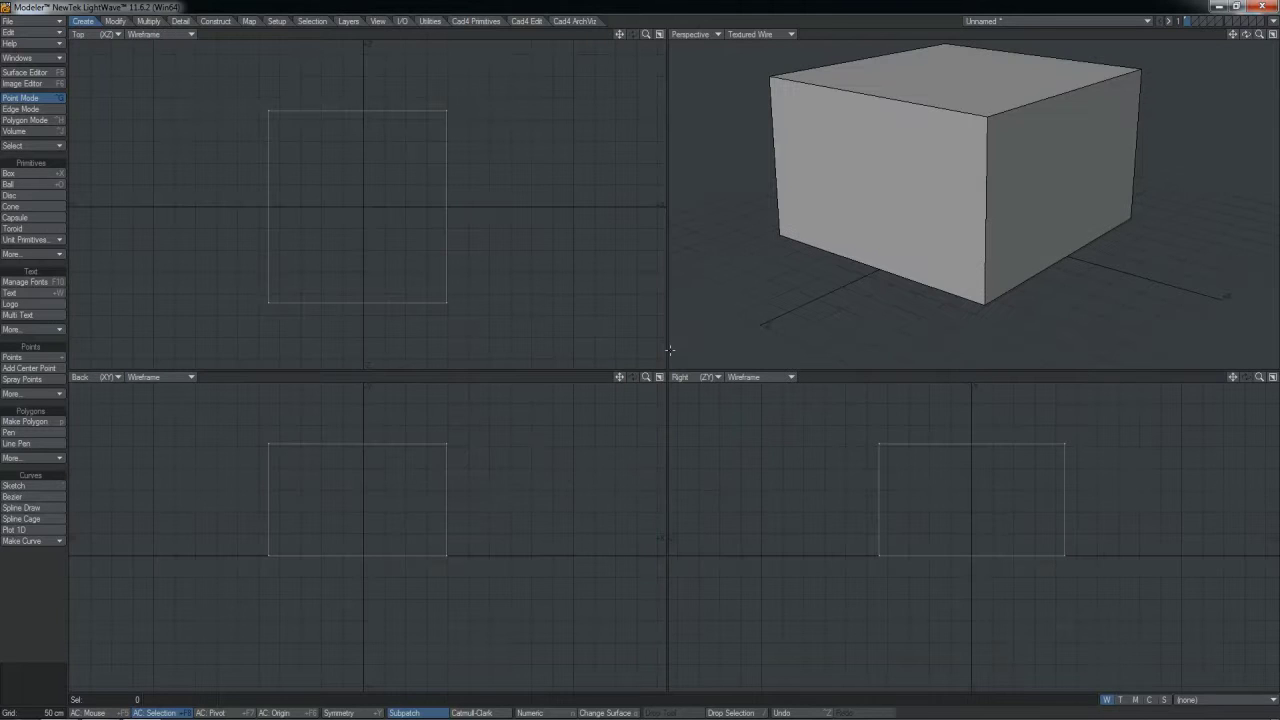
pyautogui.keyDown('alt'); pyautogui.moveTo(790, 207); pyautogui.dragTo(996, 240); pyautogui.keyUp('alt')
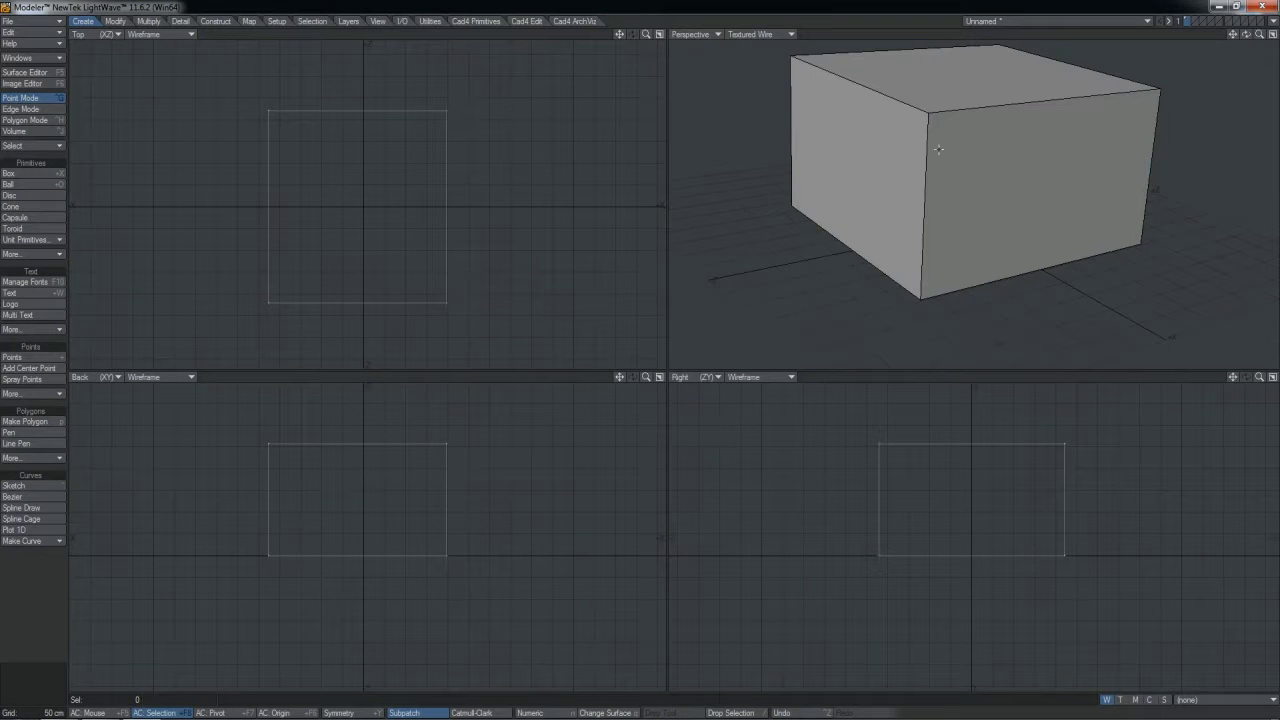
pyautogui.press('a')
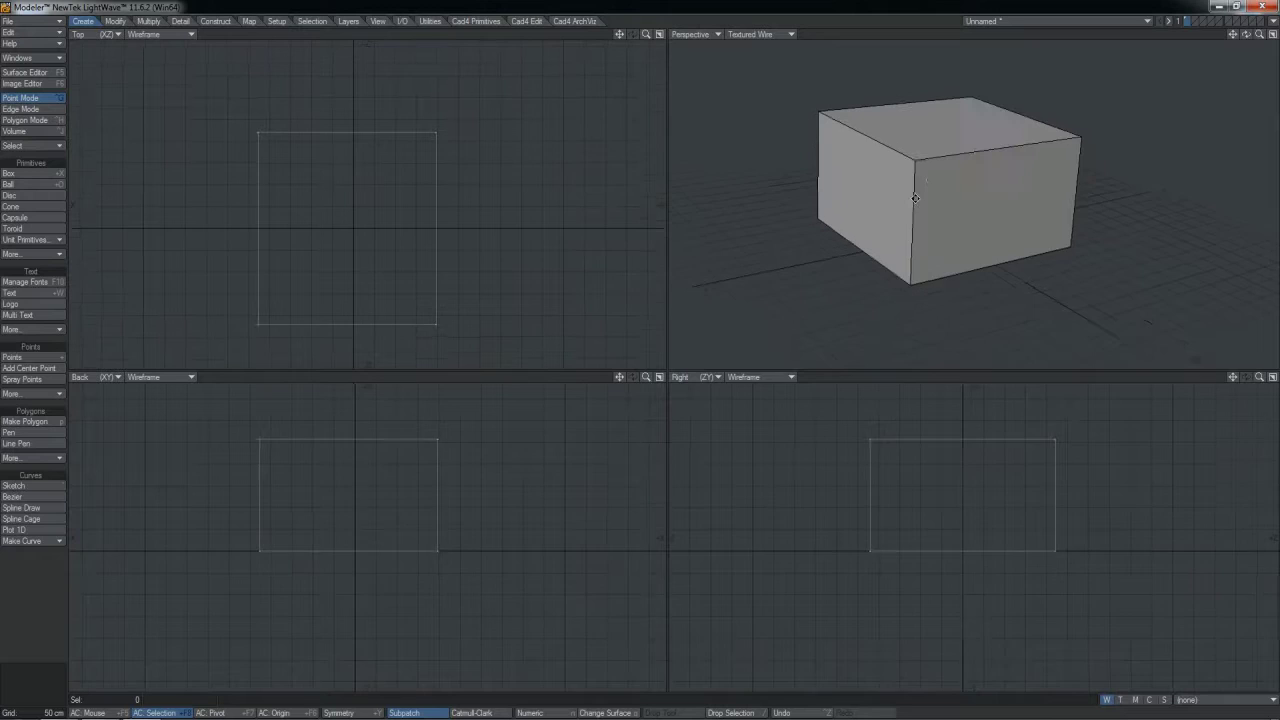
pyautogui.press('a')
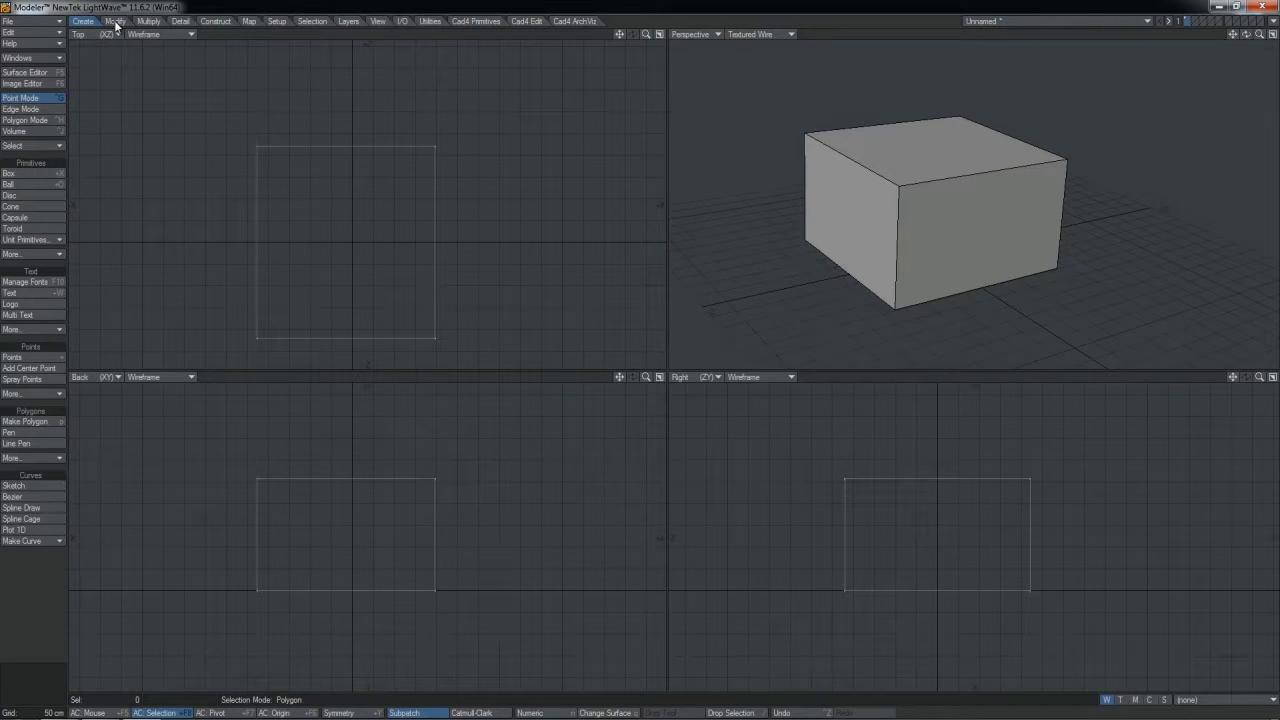
pyautogui.keyDown('alt'); pyautogui.keyDown('shift'); pyautogui.moveTo(909, 244); pyautogui.dragTo(912, 202); pyautogui.keyUp('shift'); pyautogui.keyUp('alt')
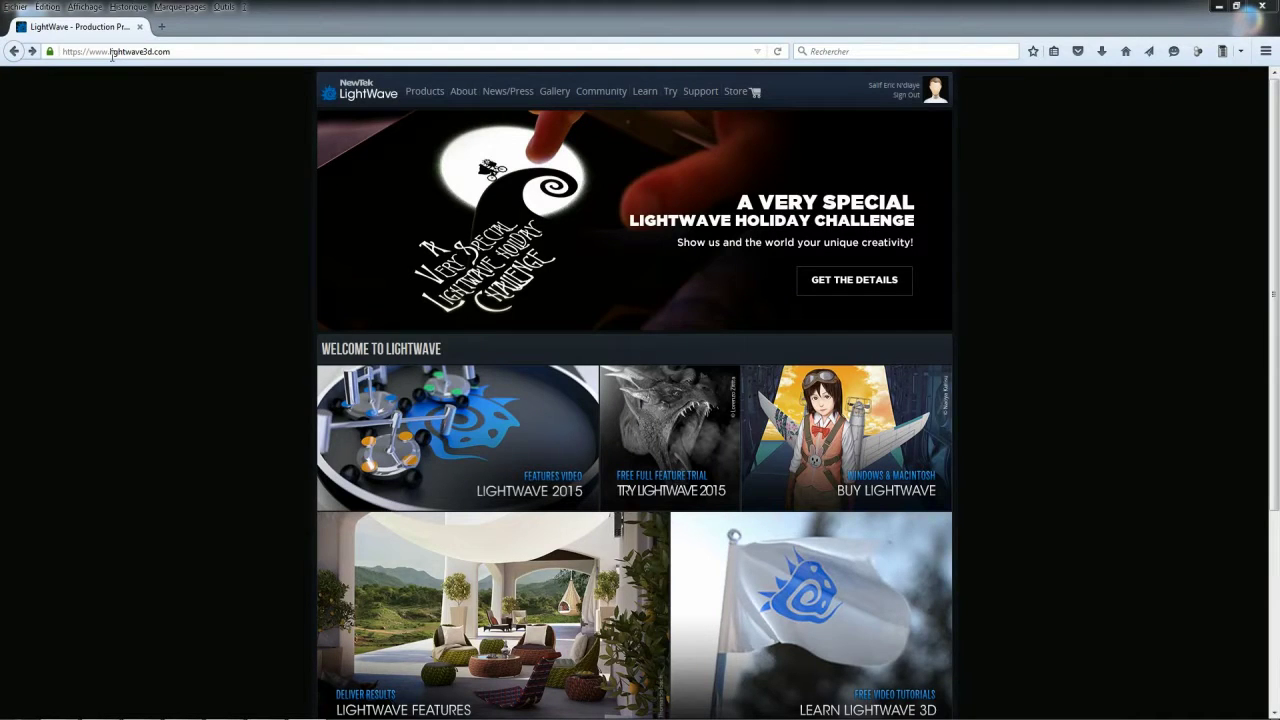
# - Switch to Firefox and open the LightWave 3D trial page from the LightWave site's product trials, showing its download options
pyautogui.click(670, 91)
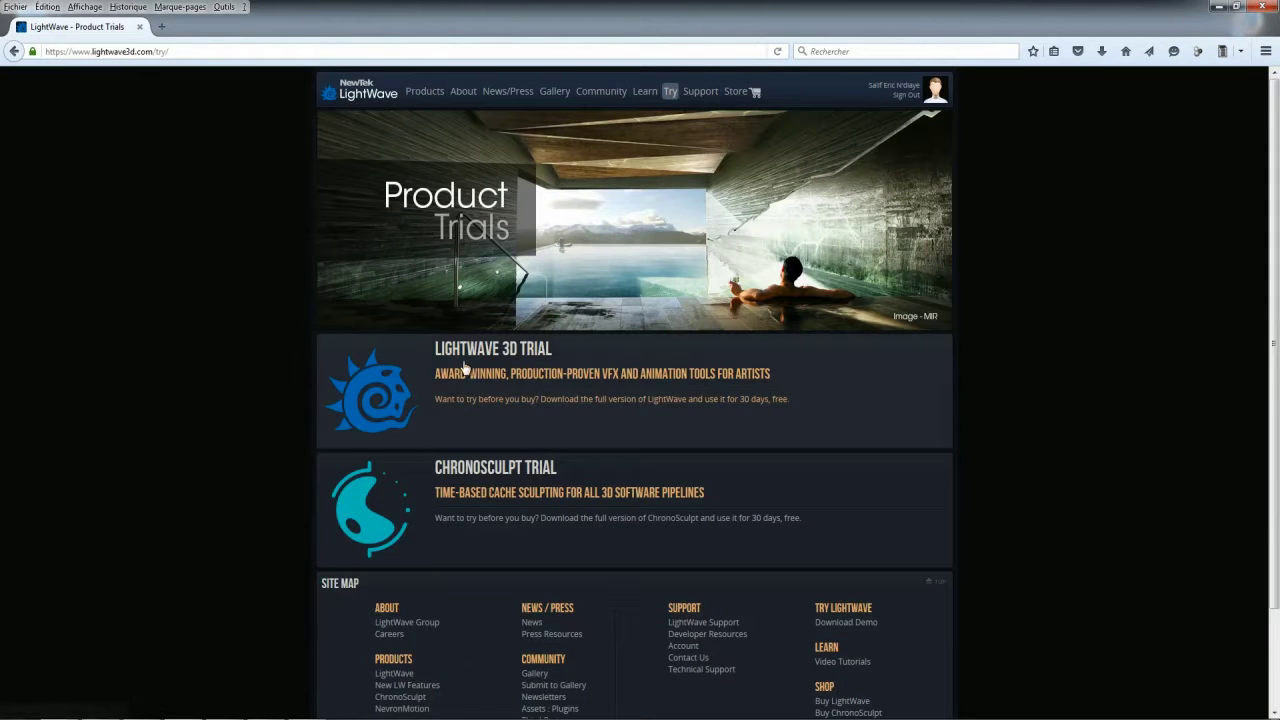
pyautogui.click(455, 357)
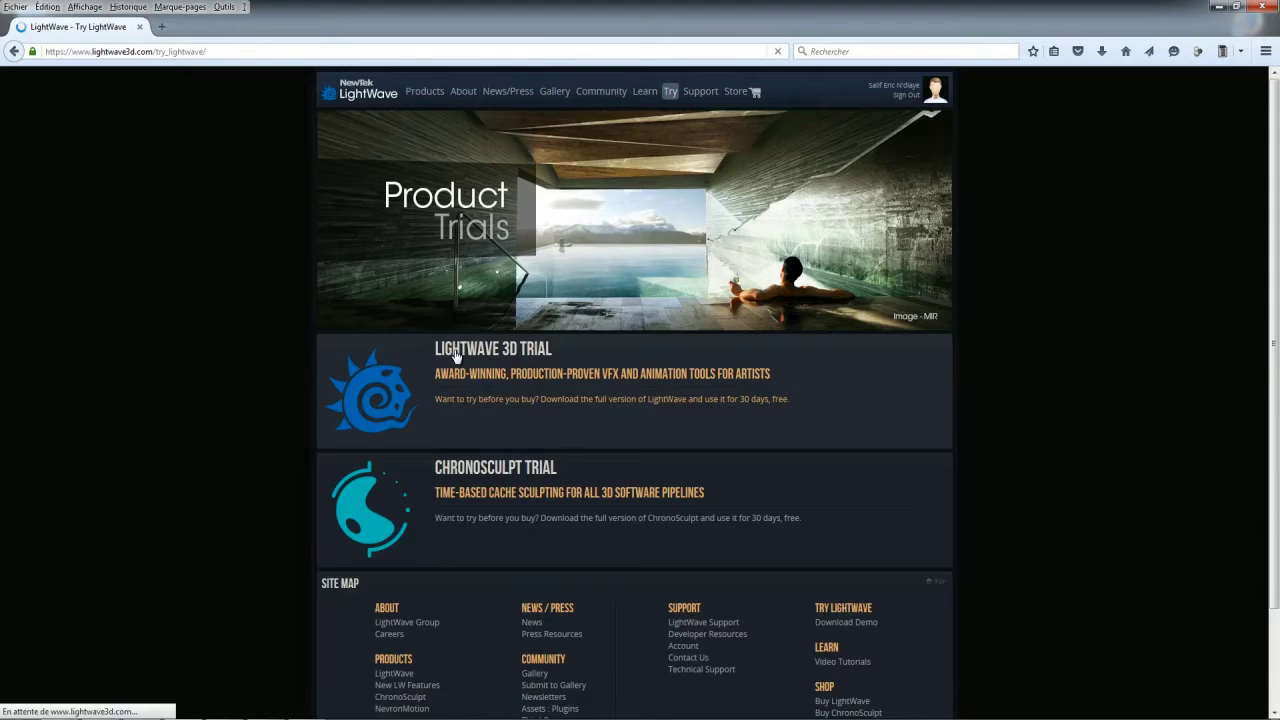
pyautogui.scroll(-5, 665, 427)
pyautogui.scroll(3, 699, 385)
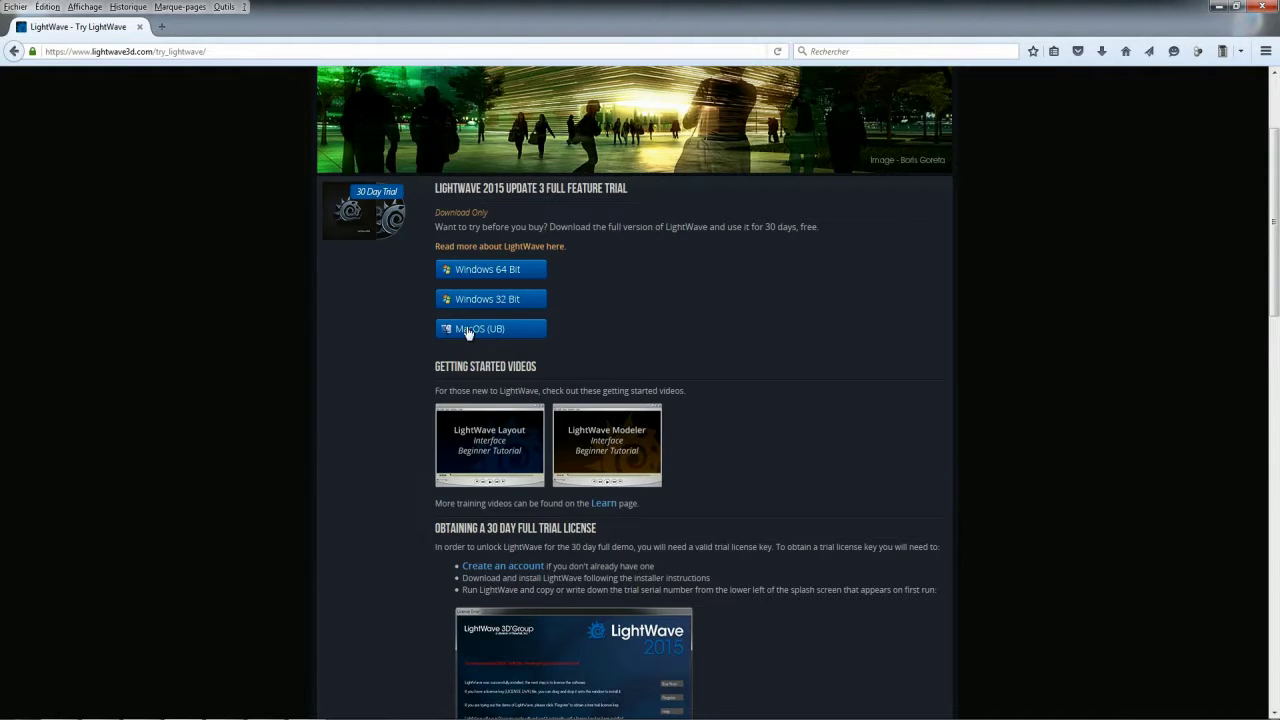
# - Review the instructions for obtaining a trial license and highlight the 30-day trial period in the description
pyautogui.scroll(-5, 491, 331)
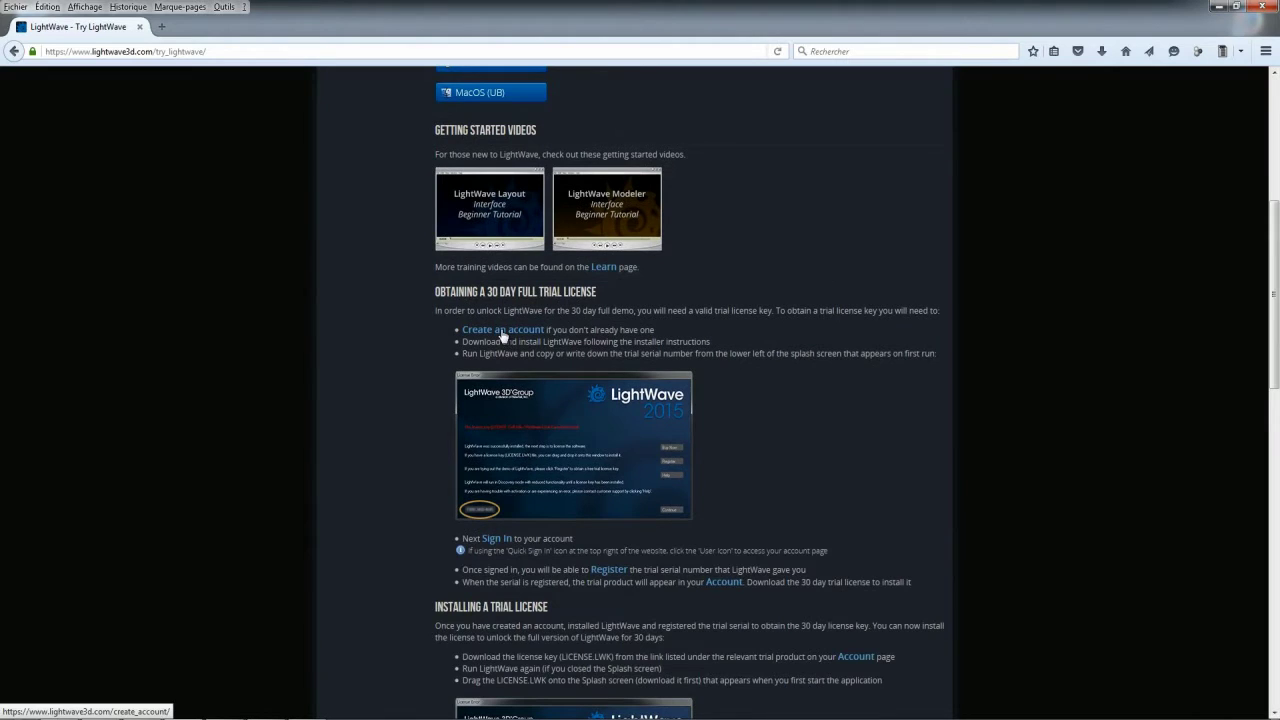
pyautogui.scroll(5, 729, 380)
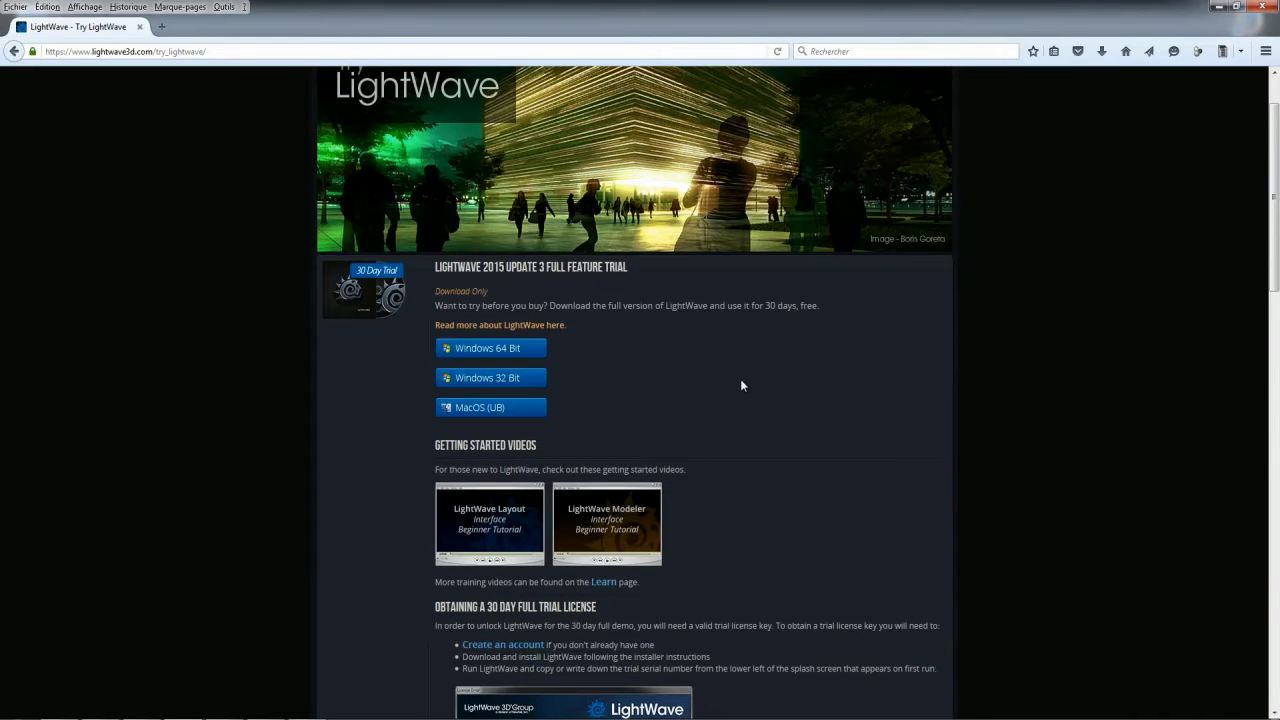
pyautogui.moveTo(766, 305); pyautogui.dragTo(798, 305)
pyautogui.scroll(2, 645, 325)
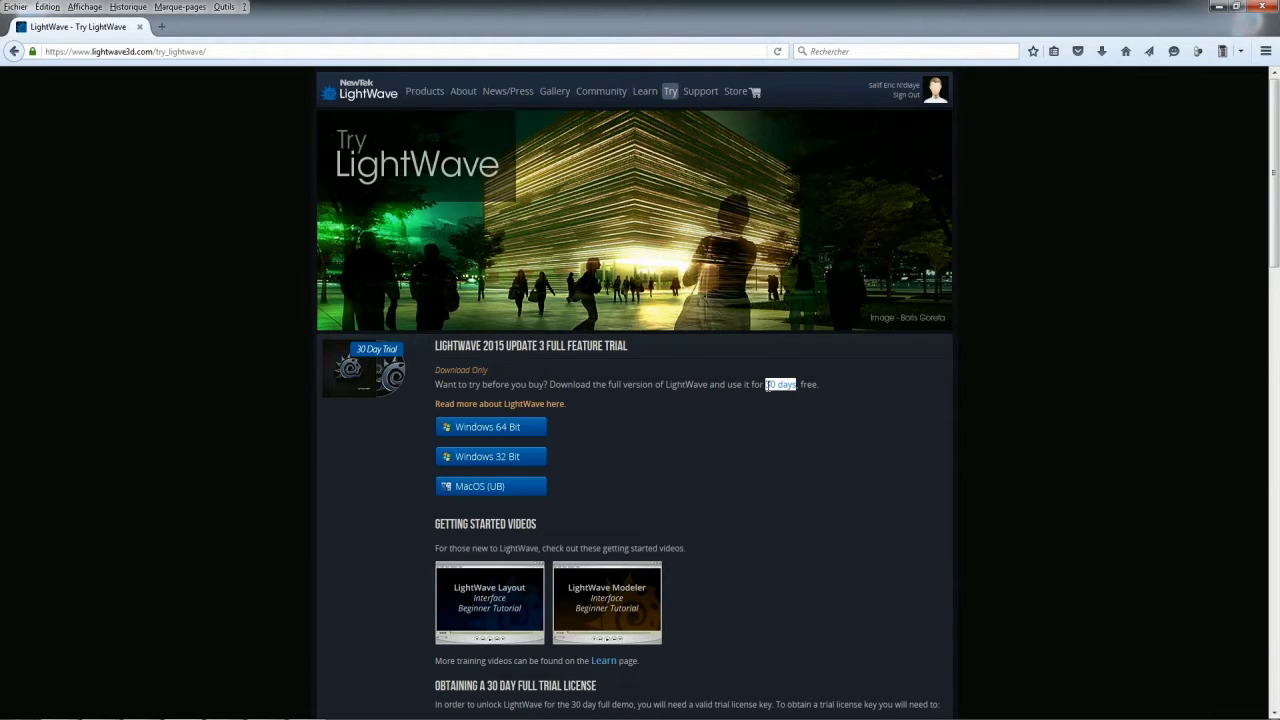
pyautogui.click(702, 385)
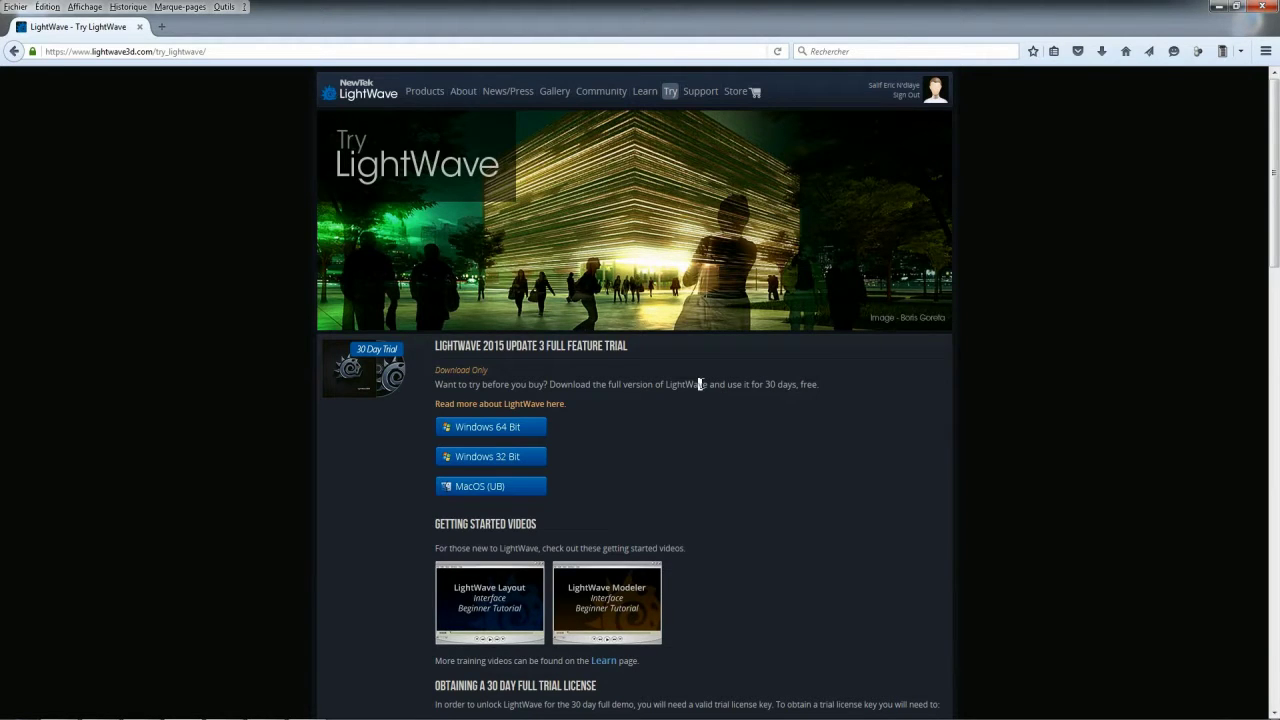